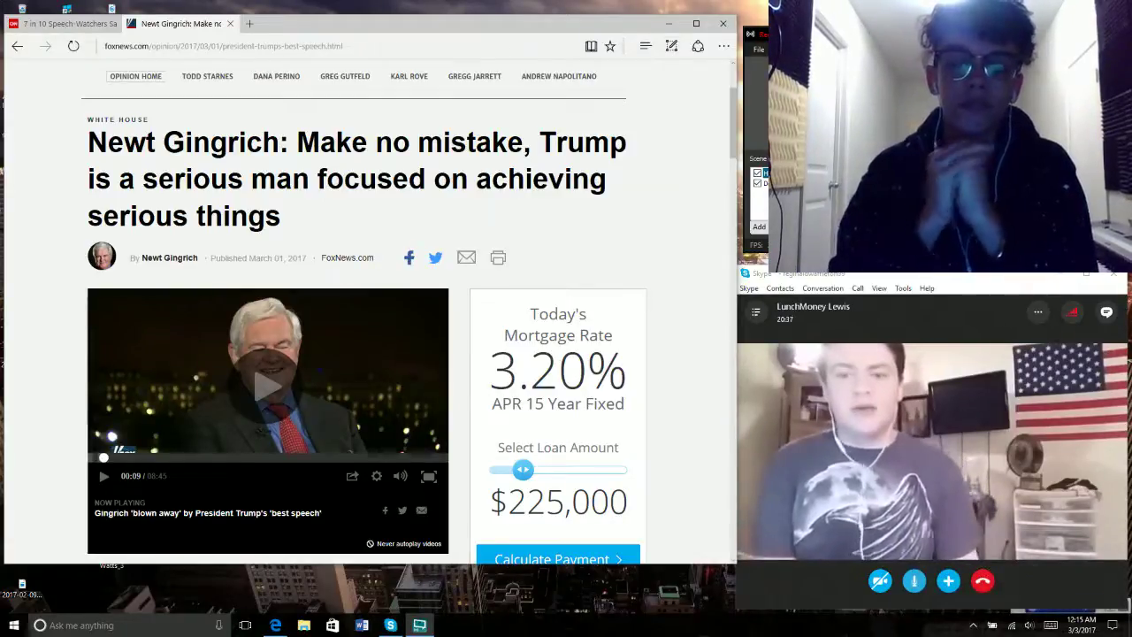
- Switch to the CNN '7 in 10 Speech-Watchers' tab and scroll slightly into the article
{"action": "left_click", "coordinate": [71, 27]}
{"action": "scroll", "coordinate": [162, 438], "scroll_direction": "down", "scroll_amount": 1}
{"action": "mouse_move", "coordinate": [134, 27]}
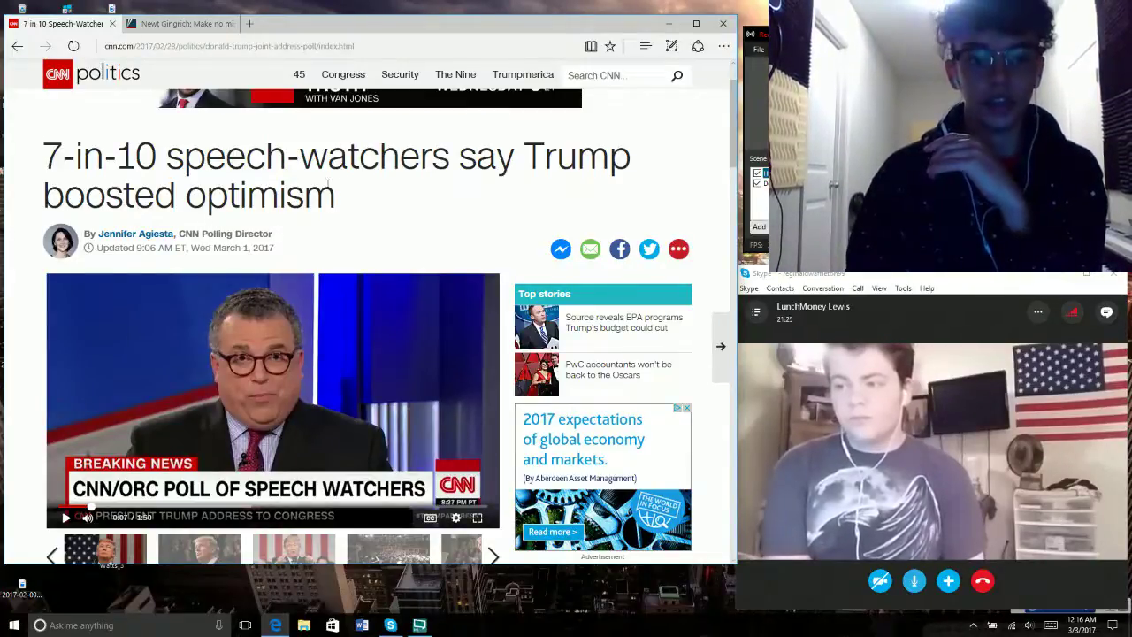
- Scroll past the video to the story highlights reporting 57% very positive reactions
{"action": "scroll", "coordinate": [398, 190], "scroll_direction": "down", "scroll_amount": 3}
{"action": "scroll", "coordinate": [399, 190], "scroll_direction": "down", "scroll_amount": 5}
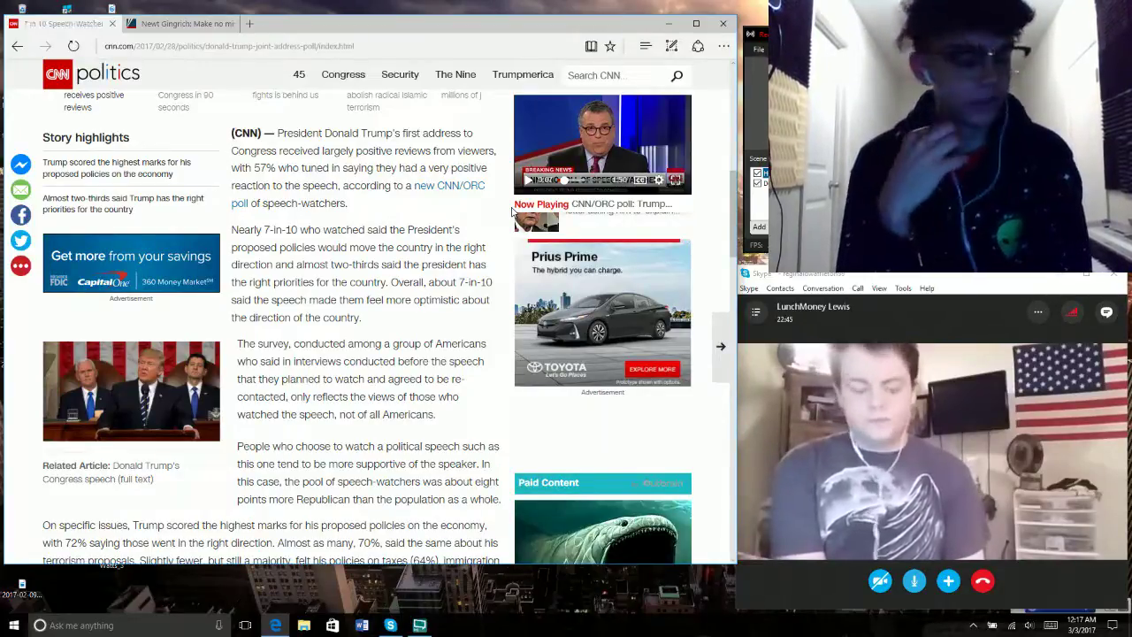
- Scroll to the policy figures: economy 72%, terrorism 70%, taxes 64%, immigration 62%
{"action": "scroll", "coordinate": [354, 331], "scroll_direction": "down", "scroll_amount": 1}
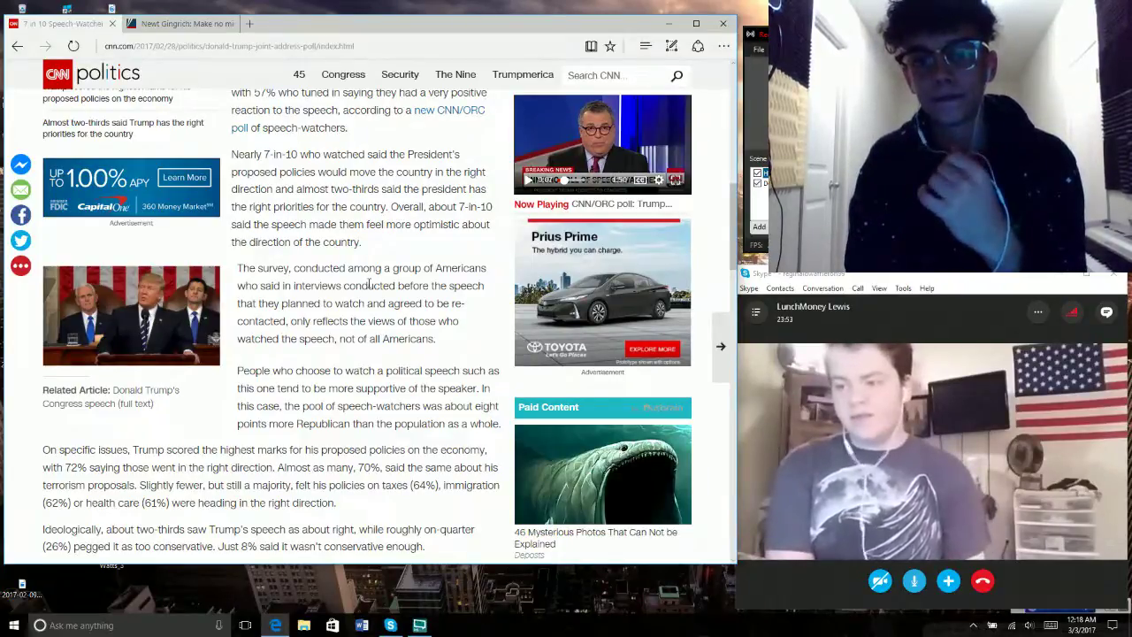
- Place the Skype call window top right, webcam feed bottom right, and XSplit behind the webcam
{"action": "mouse_move", "coordinate": [1013, 283]}
{"action": "left_mouse_down"}
{"action": "mouse_move", "coordinate": [736, 241]}
{"action": "mouse_move", "coordinate": [672, 176]}
{"action": "left_mouse_up"}
{"action": "mouse_move", "coordinate": [1037, 37]}
{"action": "left_mouse_down"}
{"action": "mouse_move", "coordinate": [1069, 478]}
{"action": "mouse_move", "coordinate": [1041, 15]}
{"action": "left_mouse_up"}
{"action": "left_click", "coordinate": [981, 151]}
{"action": "mouse_move", "coordinate": [681, 170]}
{"action": "left_mouse_down"}
{"action": "mouse_move", "coordinate": [962, 35]}
{"action": "mouse_move", "coordinate": [999, 36]}
{"action": "mouse_move", "coordinate": [810, 32]}
{"action": "left_mouse_up"}
{"action": "left_click", "coordinate": [1025, 36]}
{"action": "left_click_drag", "start_coordinate": [1026, 36], "coordinate": [1009, 376]}
{"action": "left_click_drag", "start_coordinate": [813, 37], "coordinate": [1019, 17]}
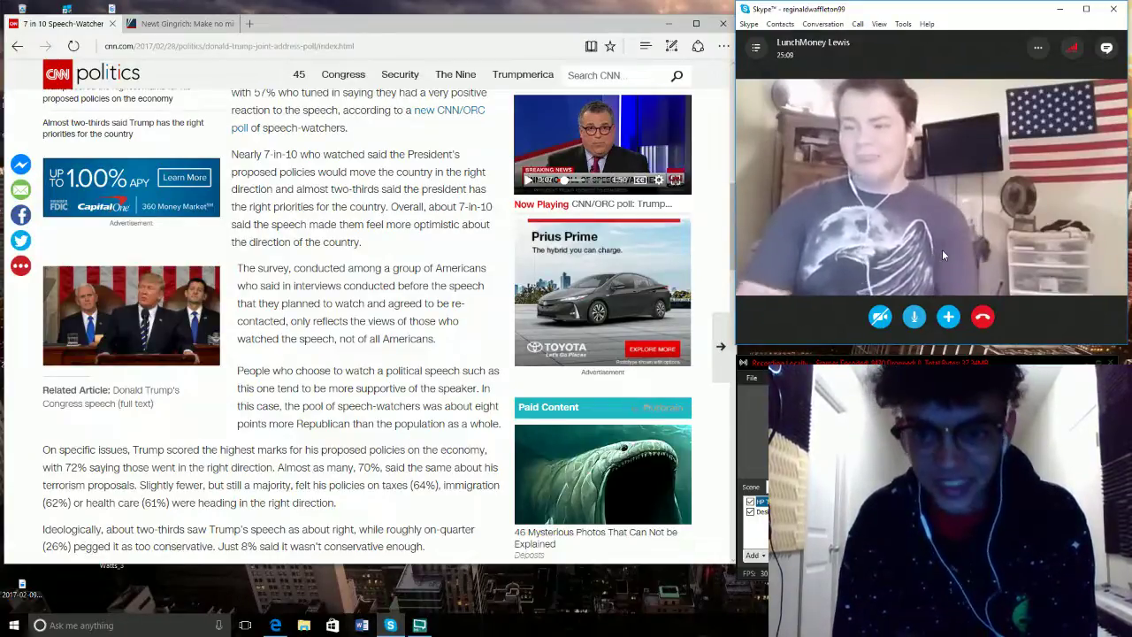